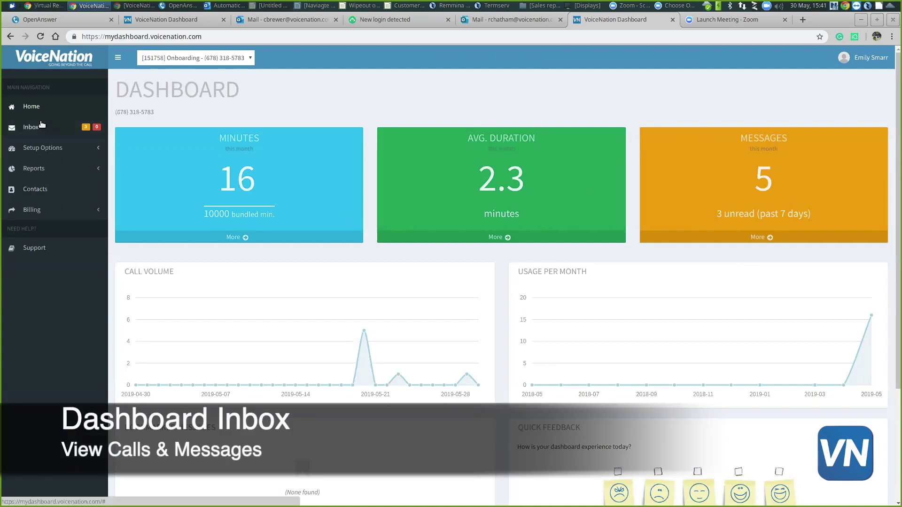
Step: Open the inbox and view the 3:26 pm New Clients call's message details
click(42, 125)
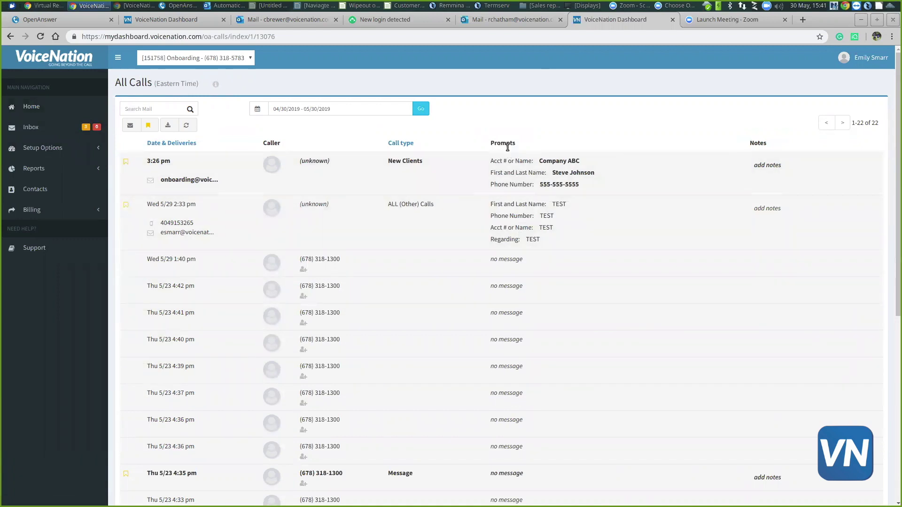
click(554, 188)
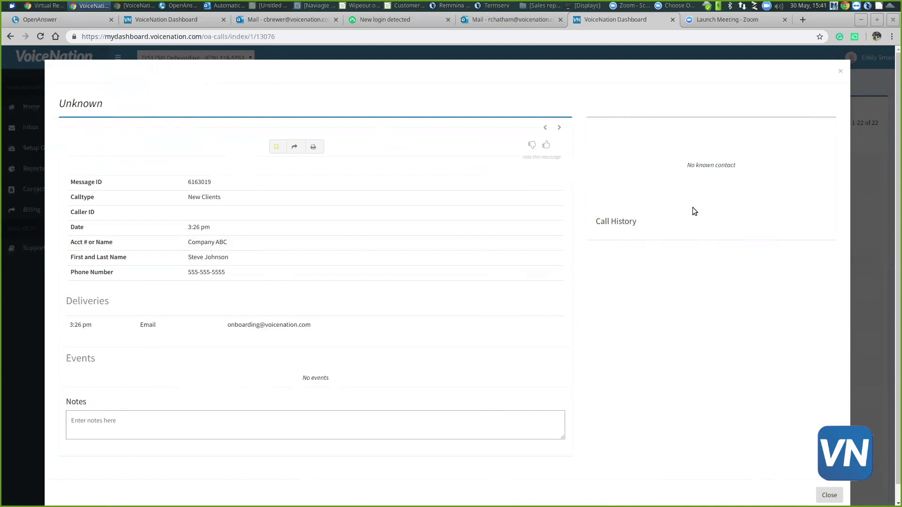
Step: Close the New Clients details, then review and close the Wed 5/29 1:40 pm hang-up call
click(840, 71)
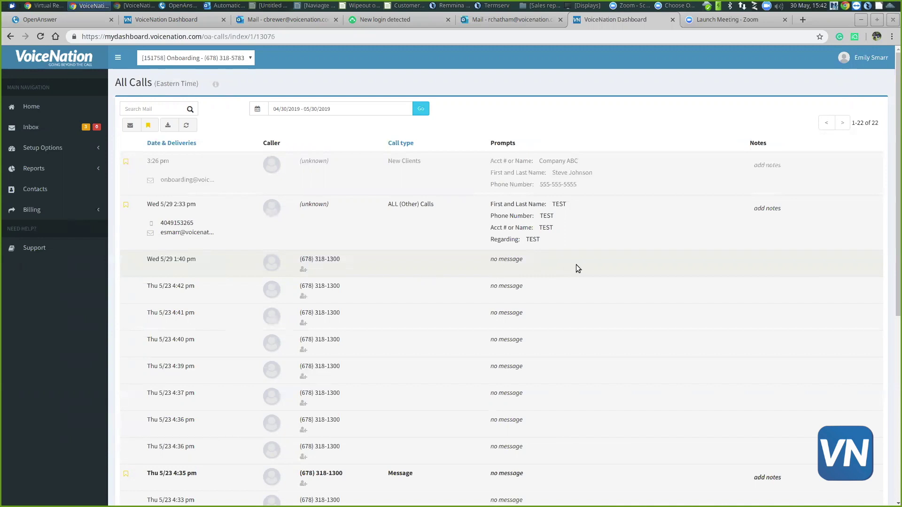
click(516, 264)
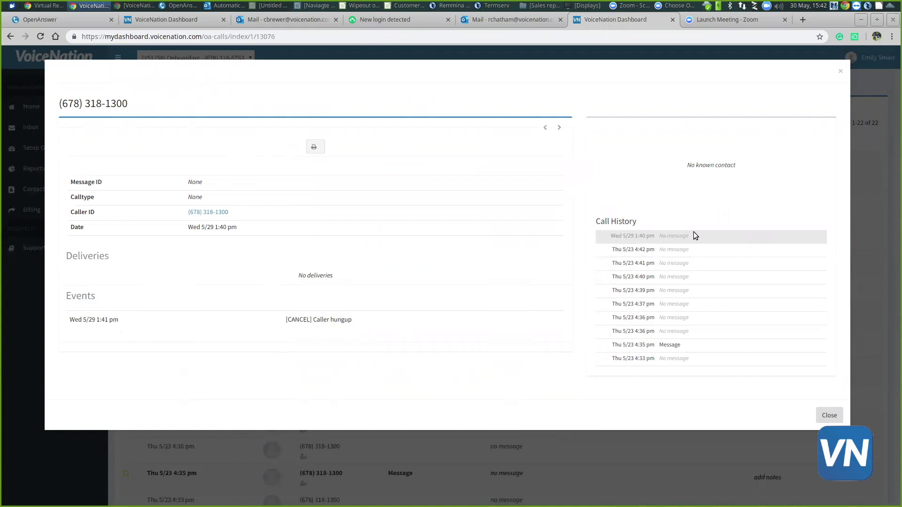
key(Escape)
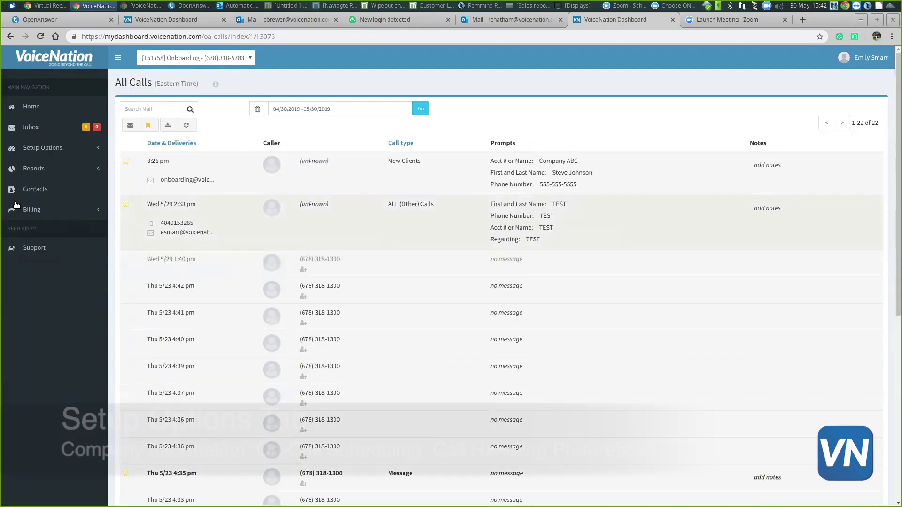
Step: Scroll through the Company Information settings to the email address, then open Employee Setup
click(25, 148)
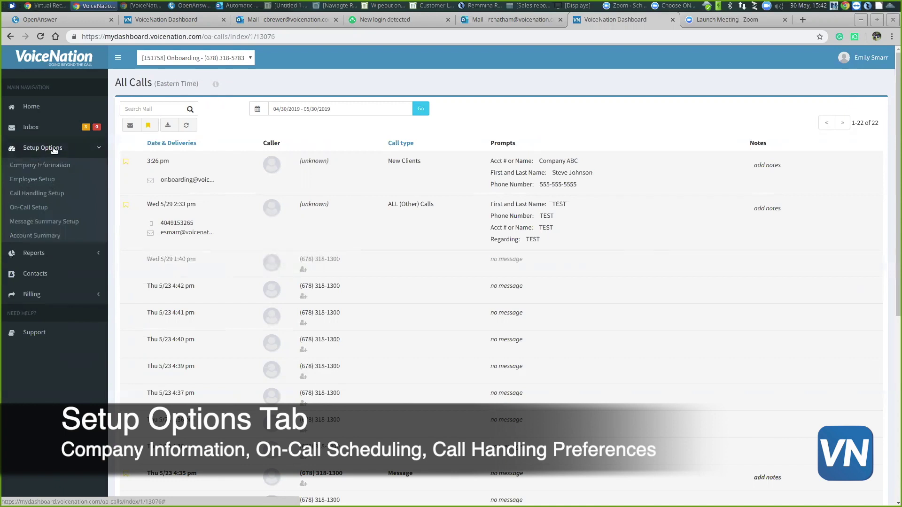
click(40, 166)
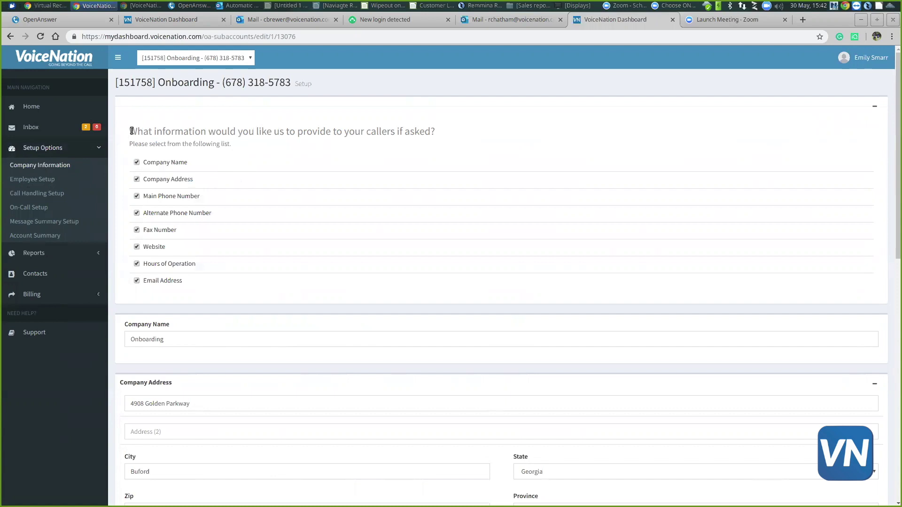
scroll(138, 132, down, 1)
scroll(138, 132, down, 2)
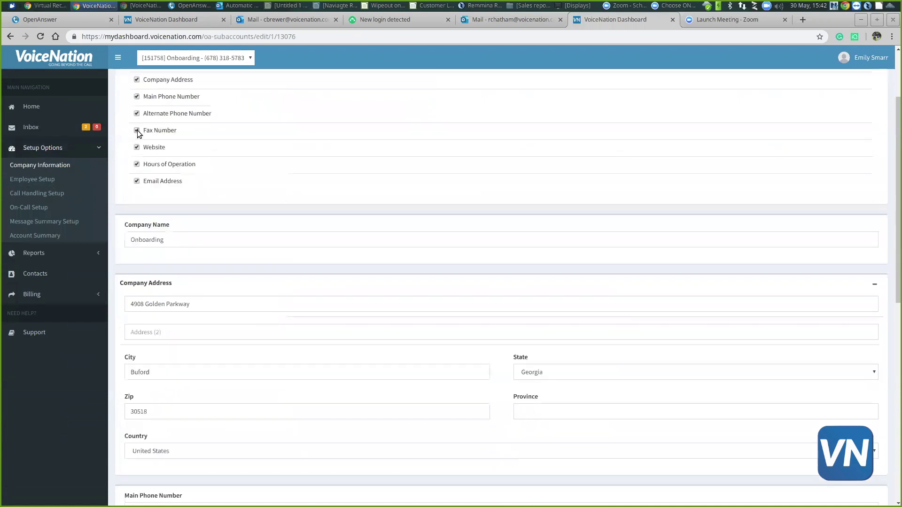
scroll(200, 229, down, 4)
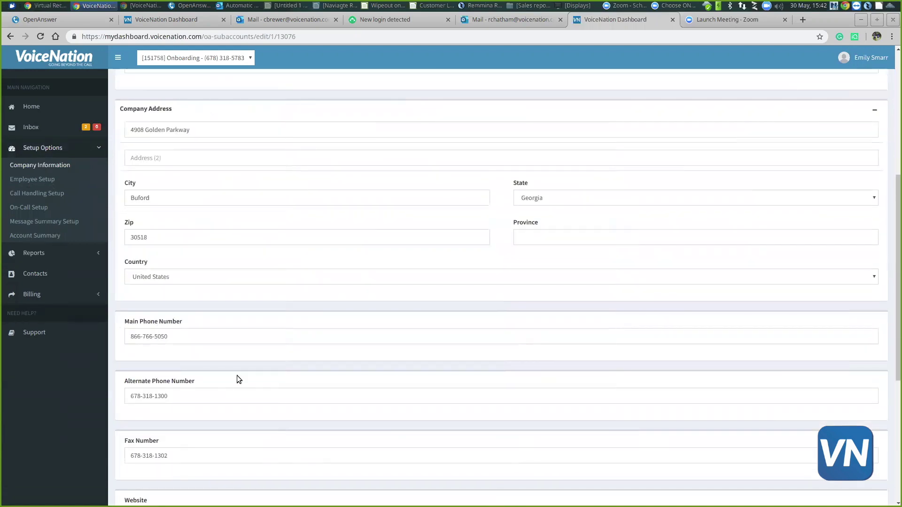
scroll(185, 331, down, 4)
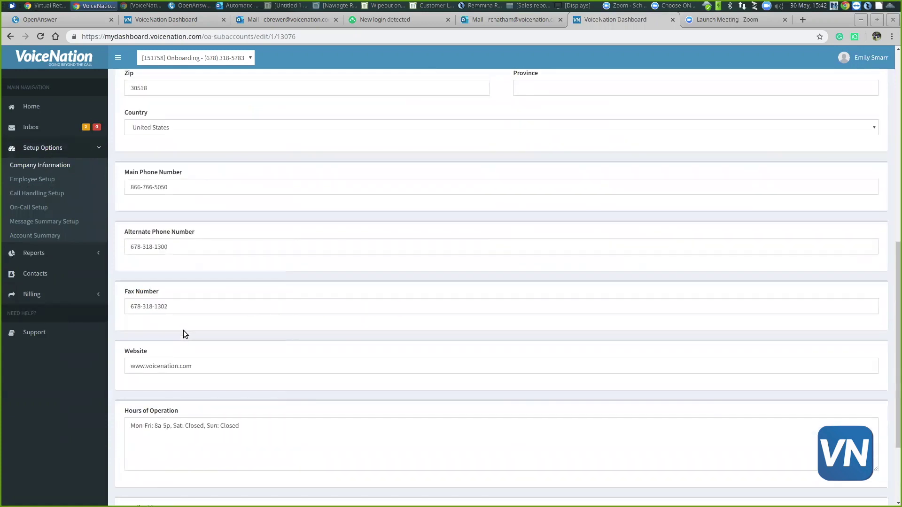
scroll(184, 331, down, 3)
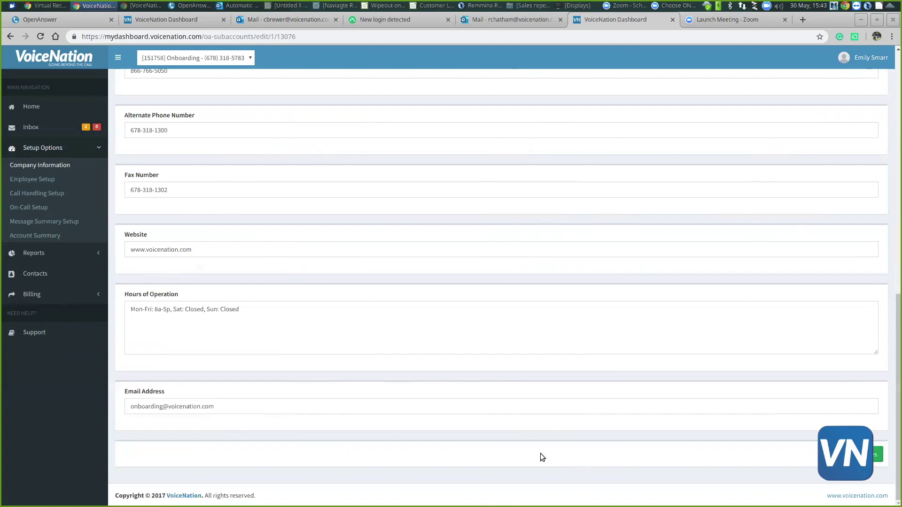
click(25, 180)
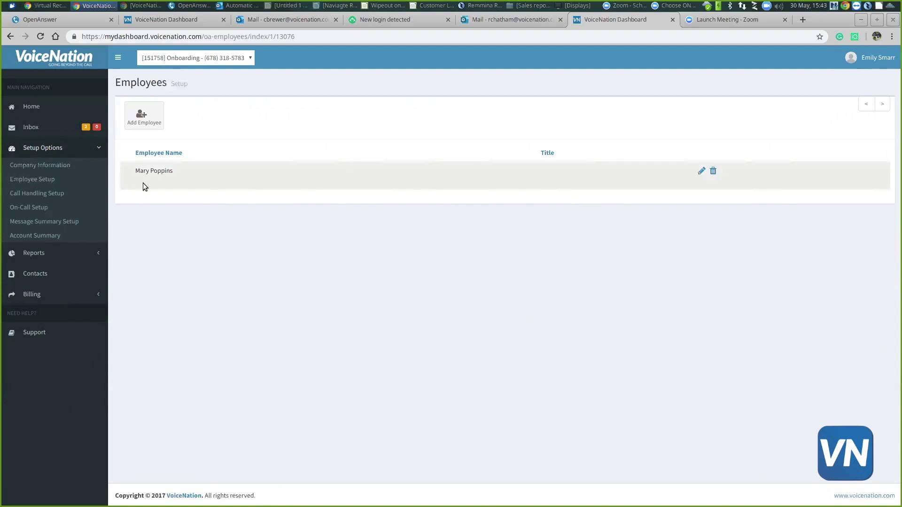
Step: Open the listed employee's edit form, then go to Call Handling Setup with Eastern Time
click(700, 168)
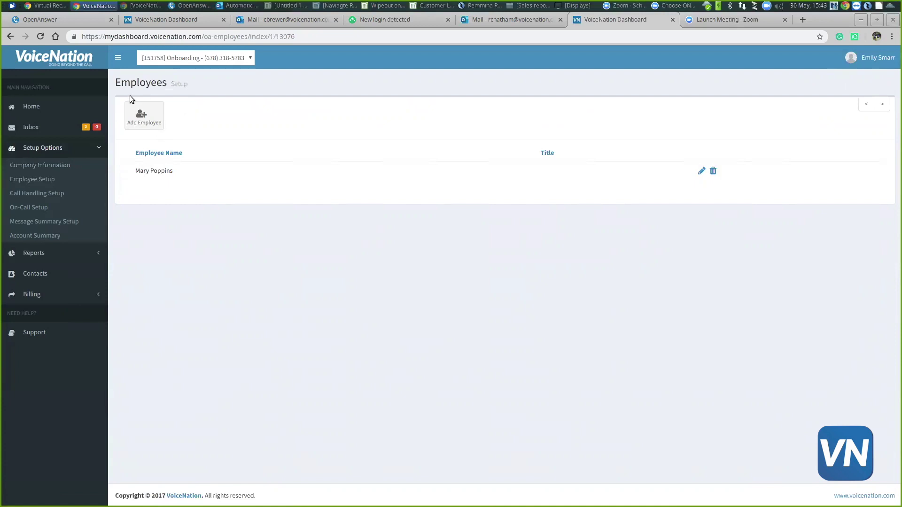
click(55, 193)
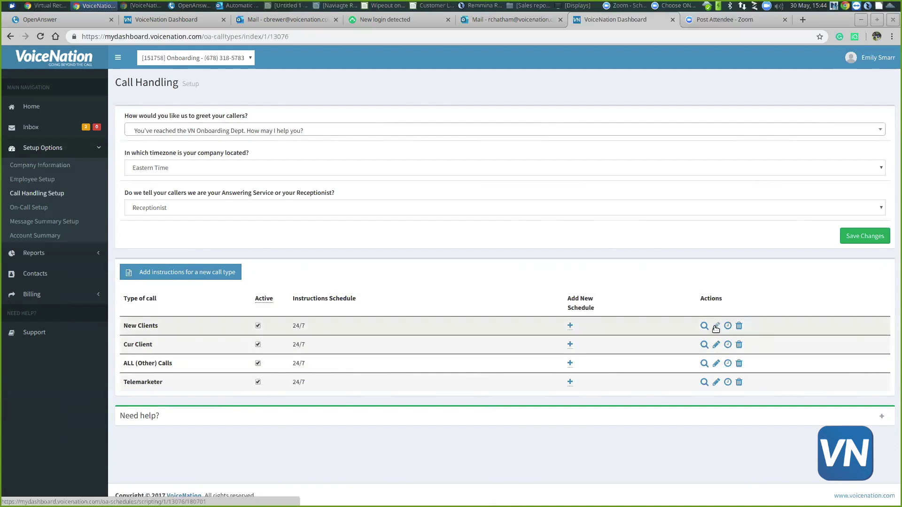
click(716, 326)
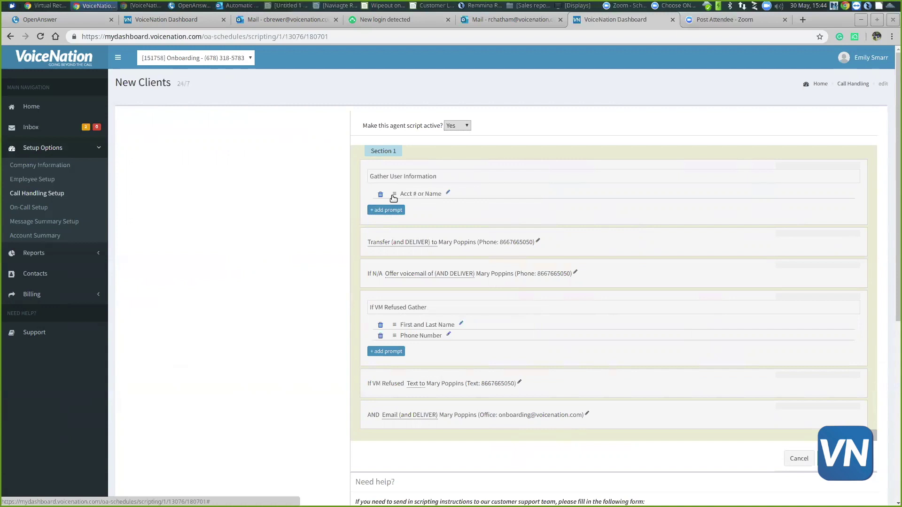
click(402, 276)
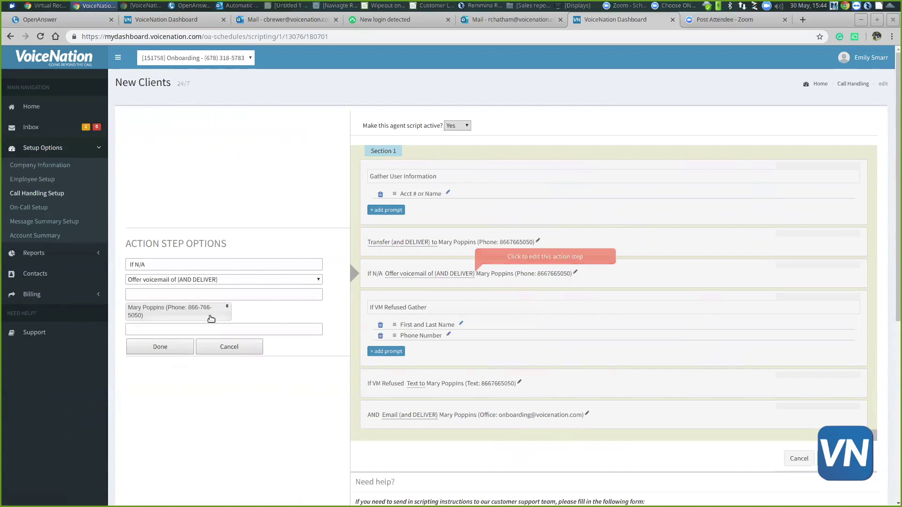
click(235, 348)
scroll(338, 256, down, 1)
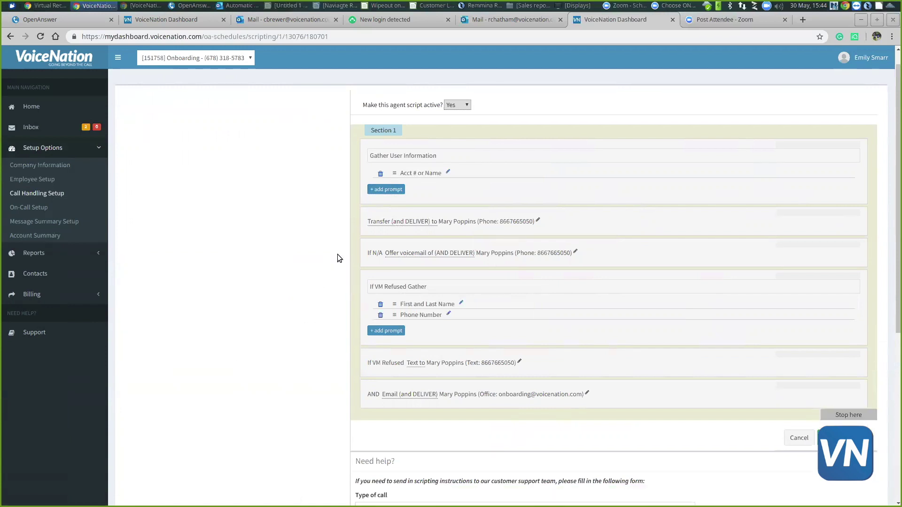
scroll(337, 255, down, 2)
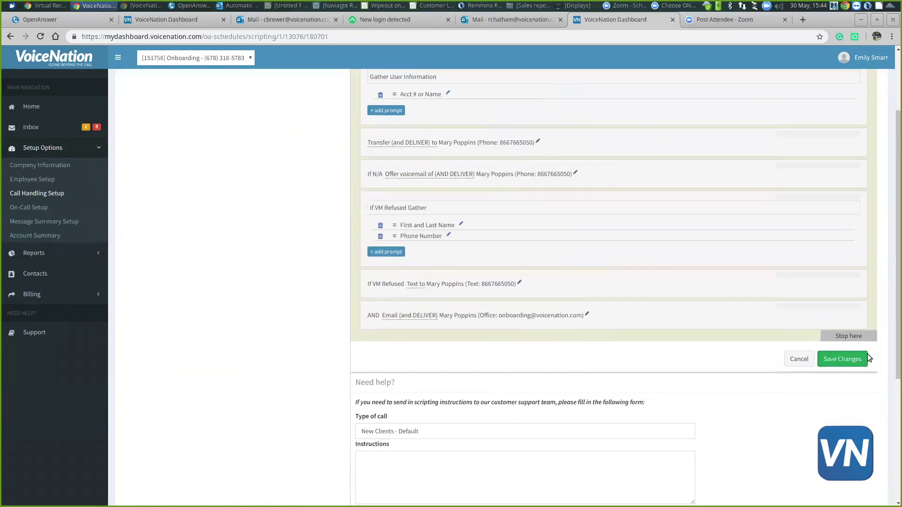
click(797, 357)
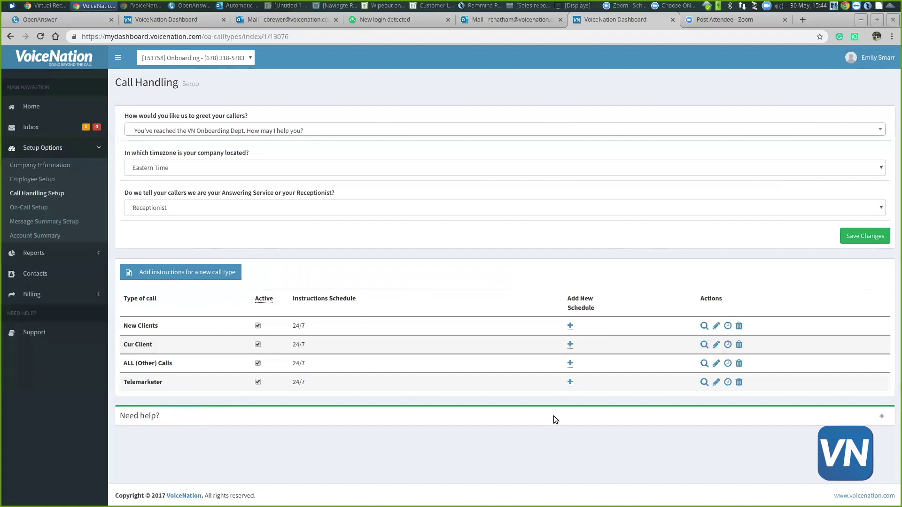
Step: Expand the scripting help form, click into Instructions, then open the On-Call Lists page
click(881, 416)
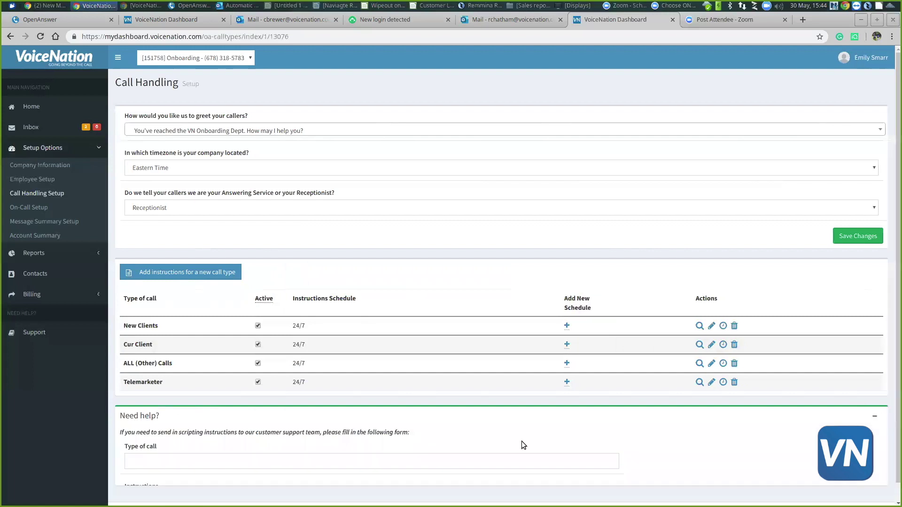
scroll(503, 445, down, 3)
click(271, 409)
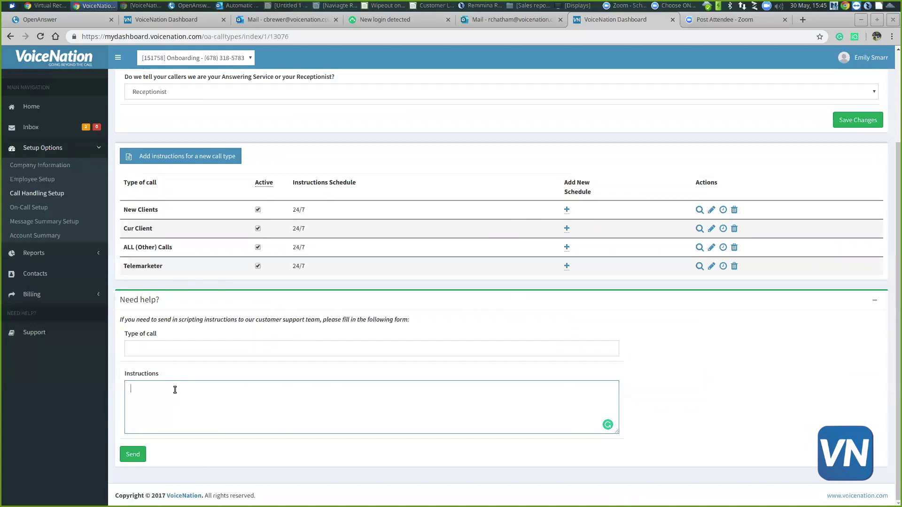
click(50, 207)
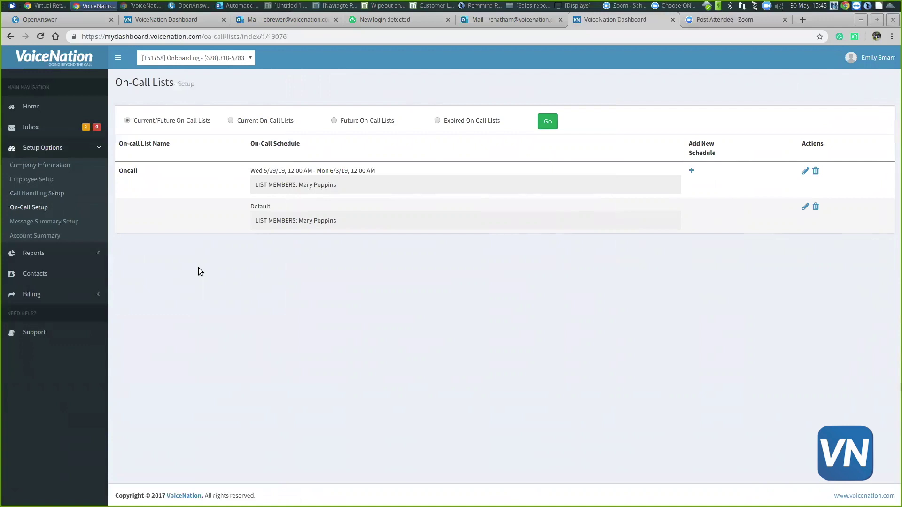
Step: Expand the Reports and Billing menus in the sidebar
click(91, 253)
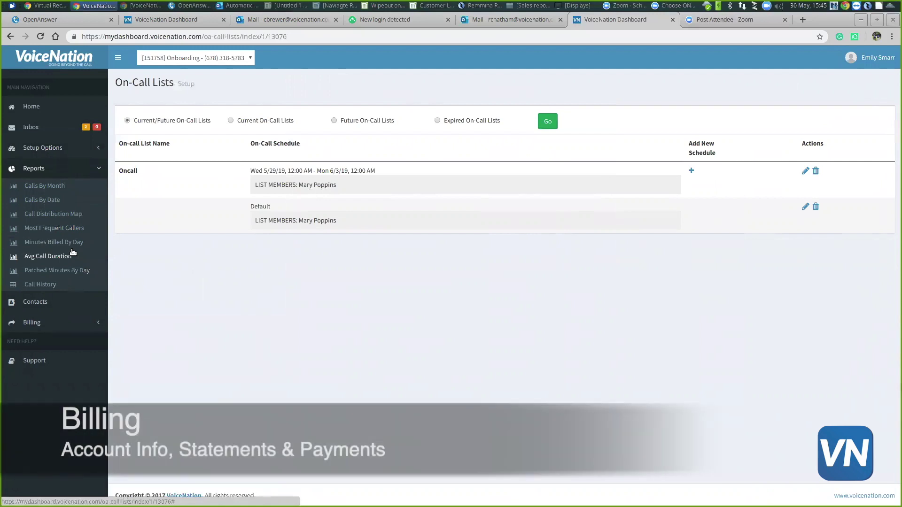
click(59, 322)
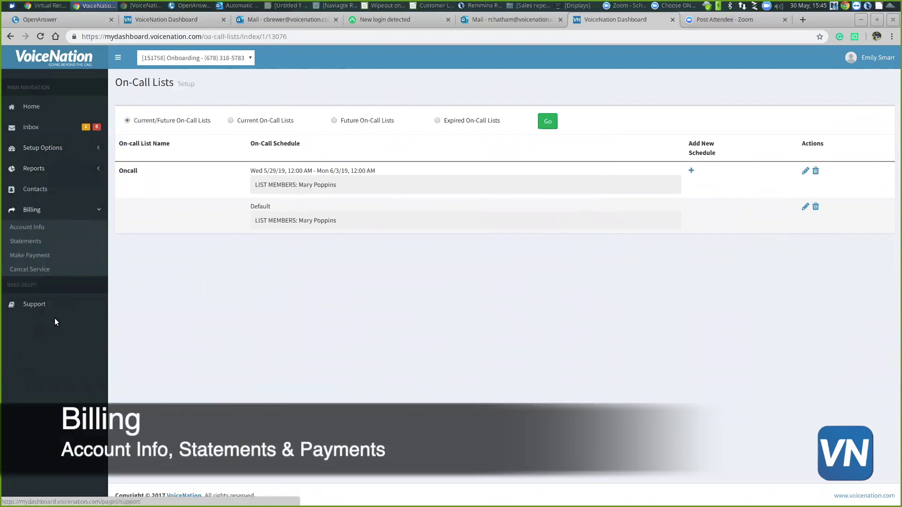
Step: Review the billing Account Info form, then open Statements showing May 2019
click(27, 230)
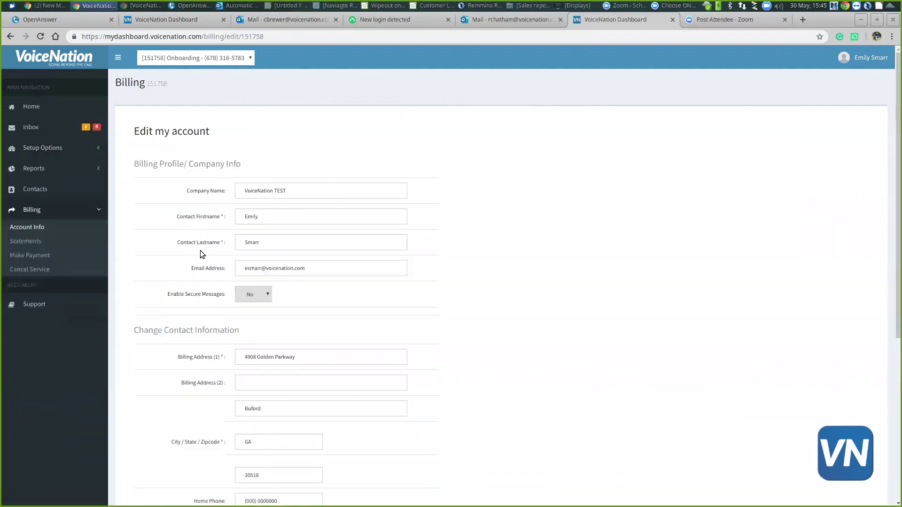
scroll(200, 250, down, 3)
scroll(200, 251, down, 2)
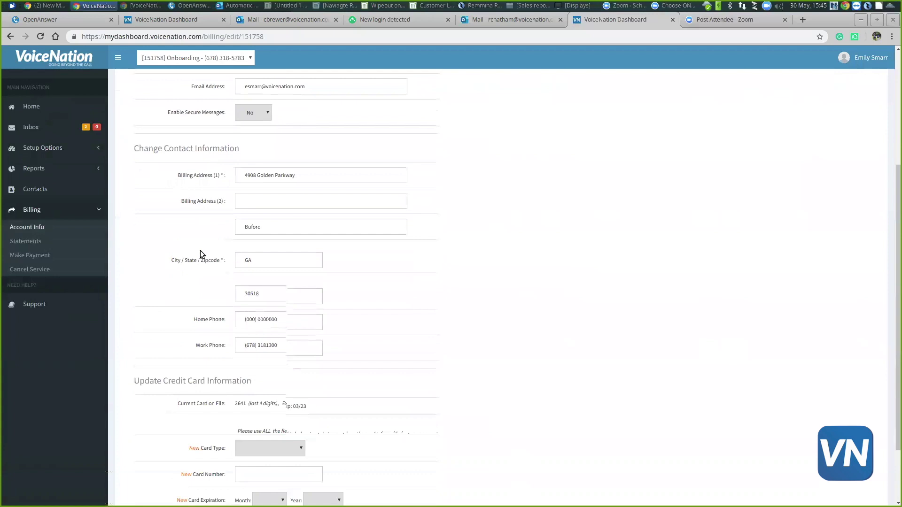
scroll(200, 254, down, 1)
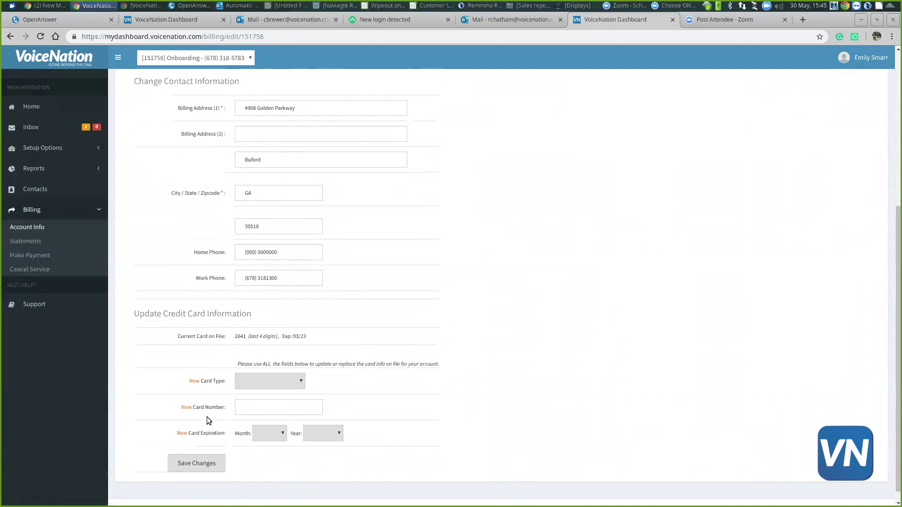
click(25, 240)
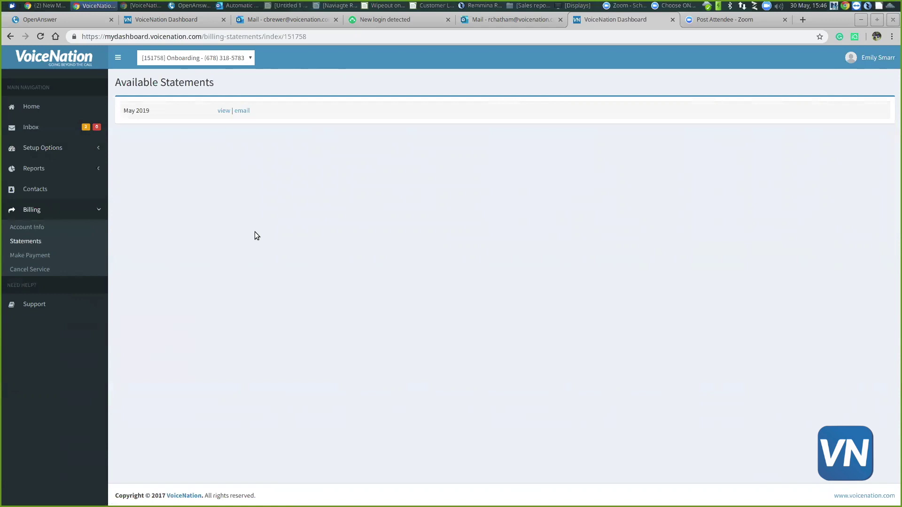
Step: Open Make a Payment and scroll to the payment amount and card on file
click(6, 257)
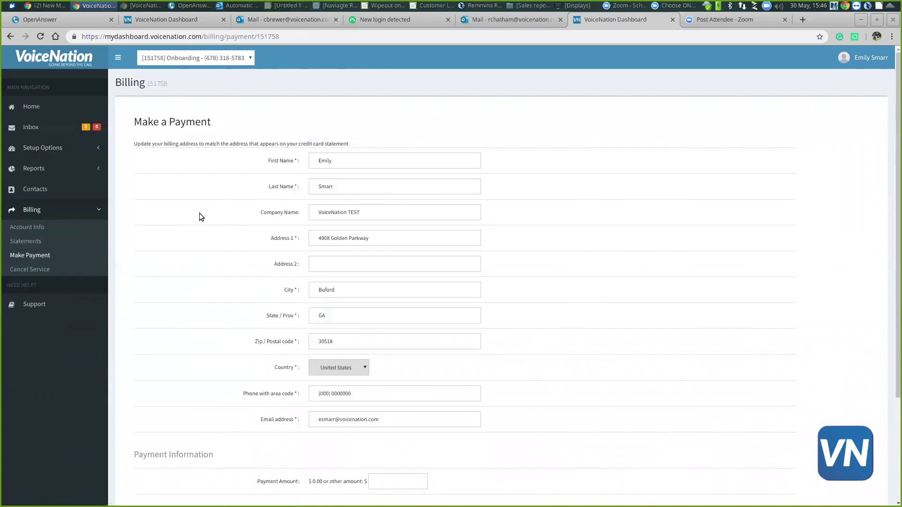
scroll(199, 214, down, 3)
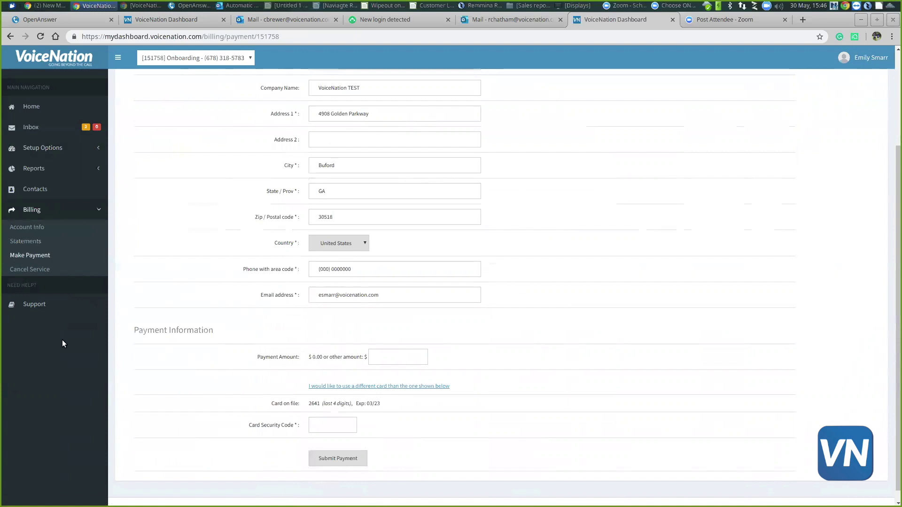
Step: Open the Contact us page with Knowledgebase, Support Ticket, Live Chat and Call Us options
click(43, 304)
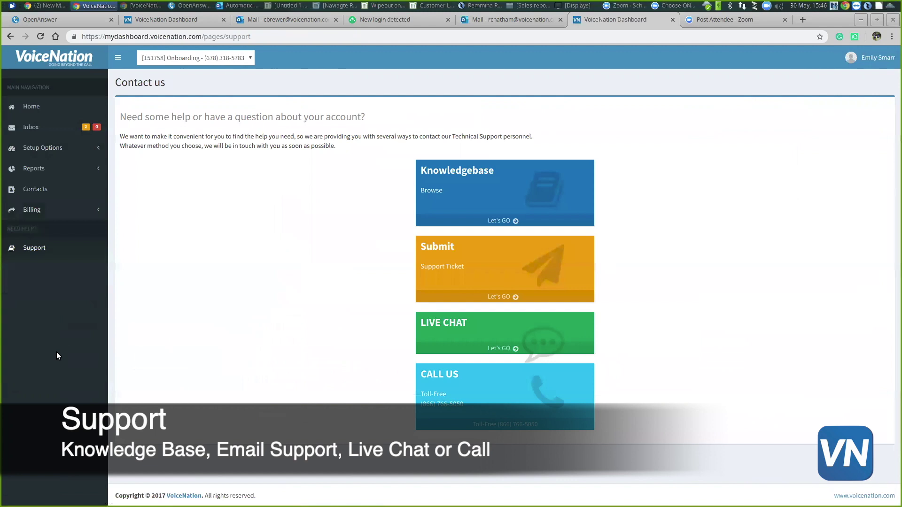